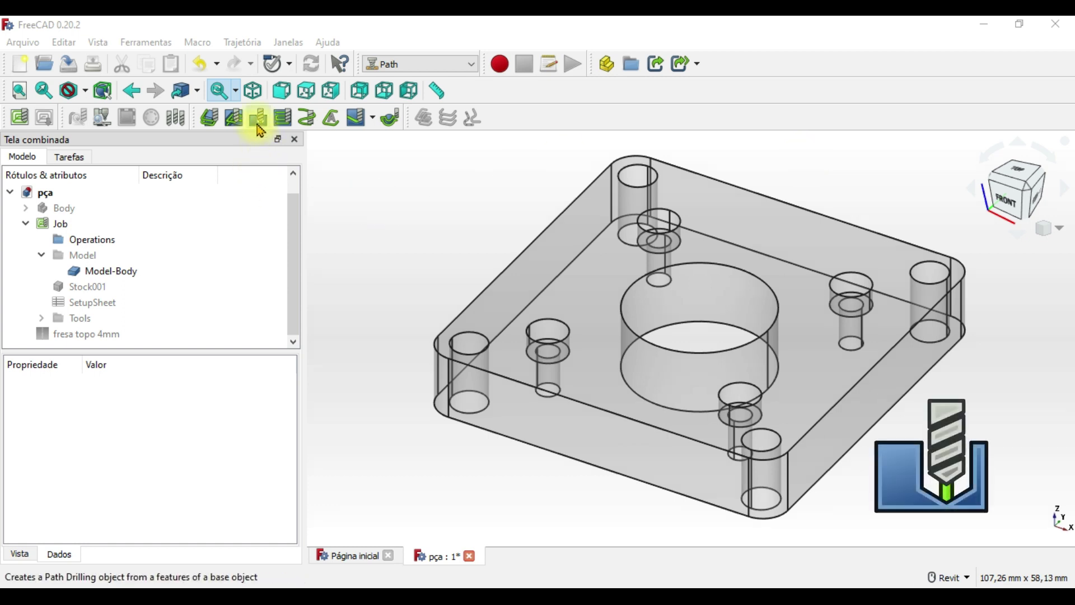
Add a Drilling operation using the broca 3mm001 tool controller and show its hole list
click(259, 127)
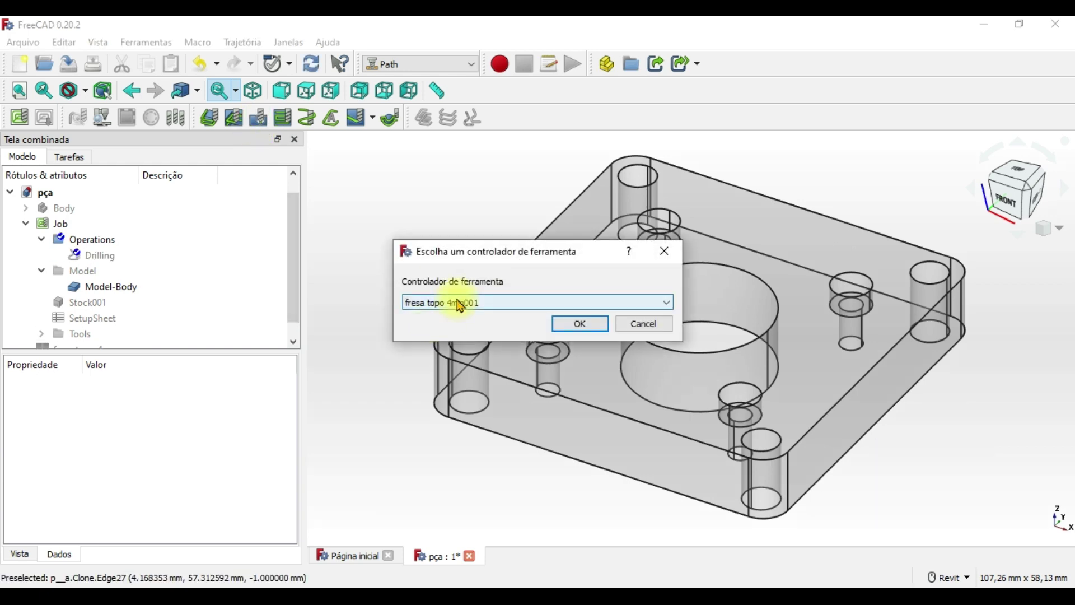
click(460, 305)
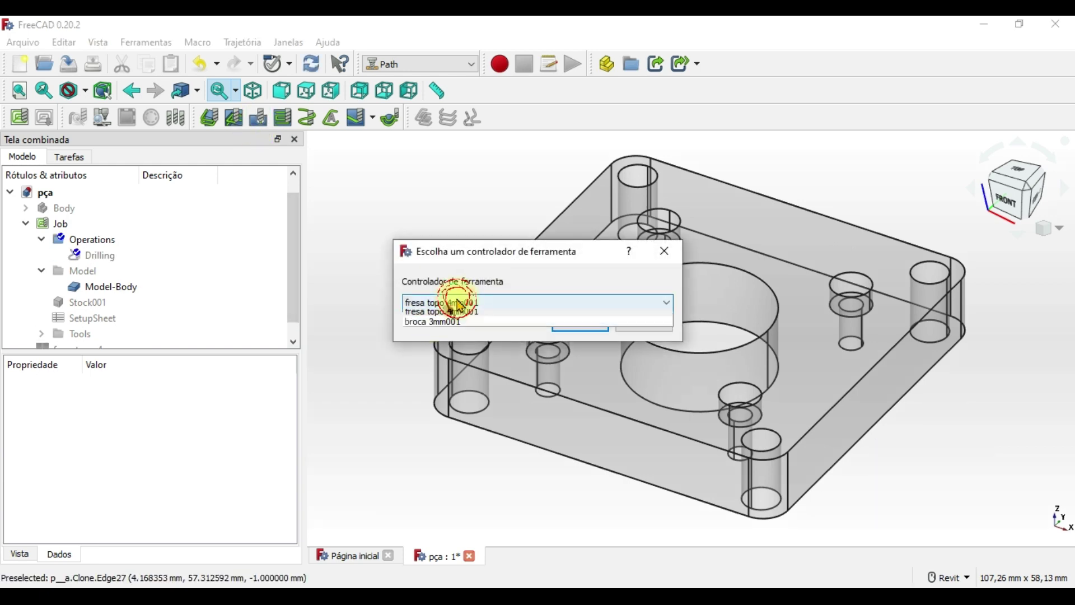
click(437, 327)
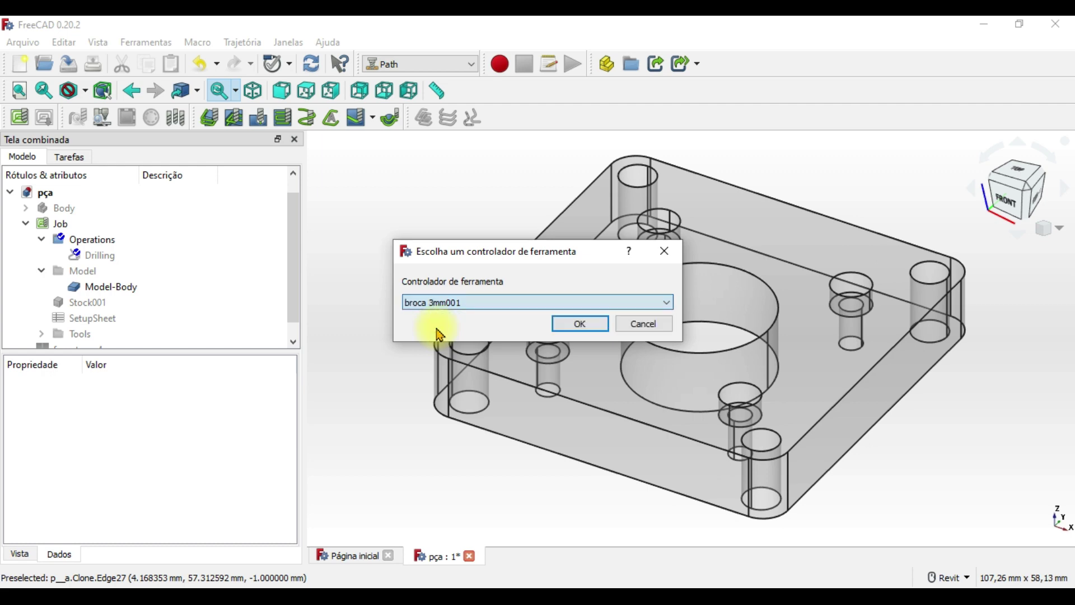
click(580, 327)
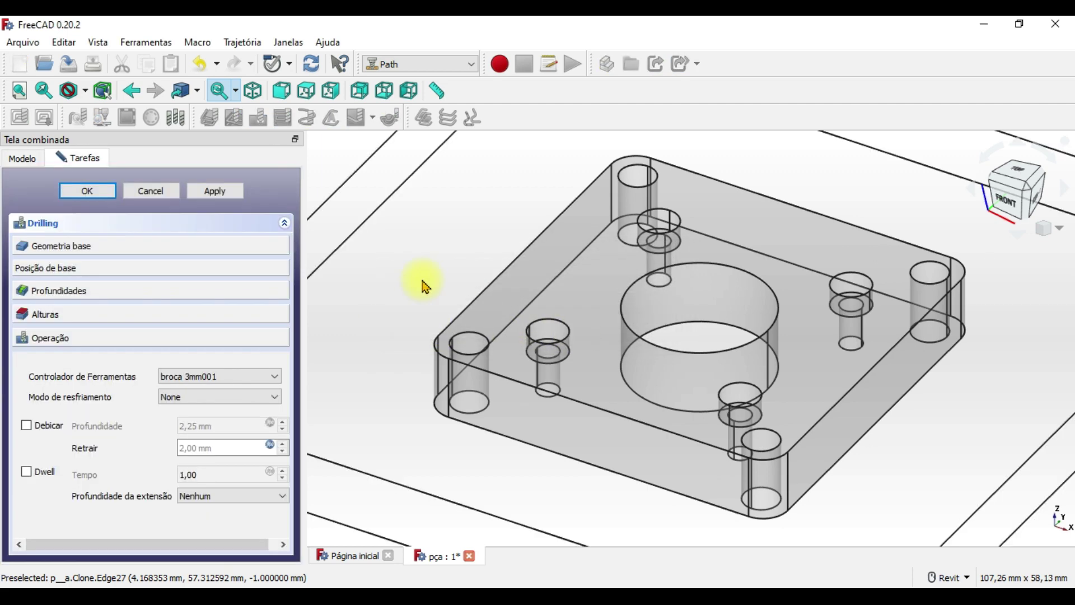
click(253, 252)
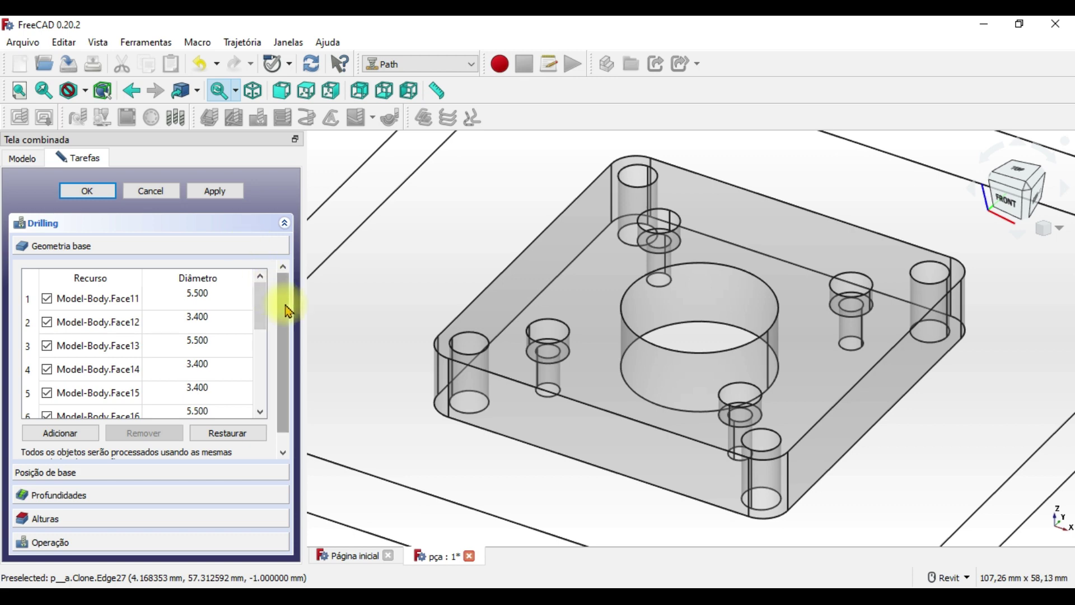
Uncheck Face19 through Face23 in the Geometria base hole list
scroll(285, 311, down, 1)
scroll(218, 360, down, 3)
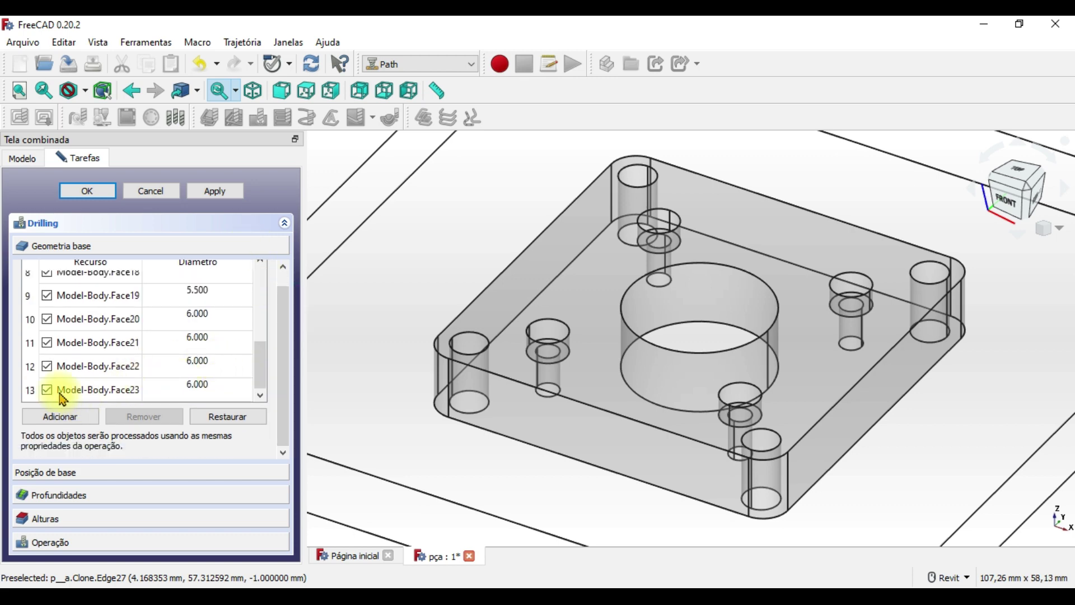
click(47, 390)
click(47, 365)
click(47, 343)
click(47, 319)
click(47, 295)
Uncheck Face16 and Face13 and keep Face18, leaving only the 3.400 mm holes checked
scroll(52, 329, up, 2)
scroll(52, 392, down, 1)
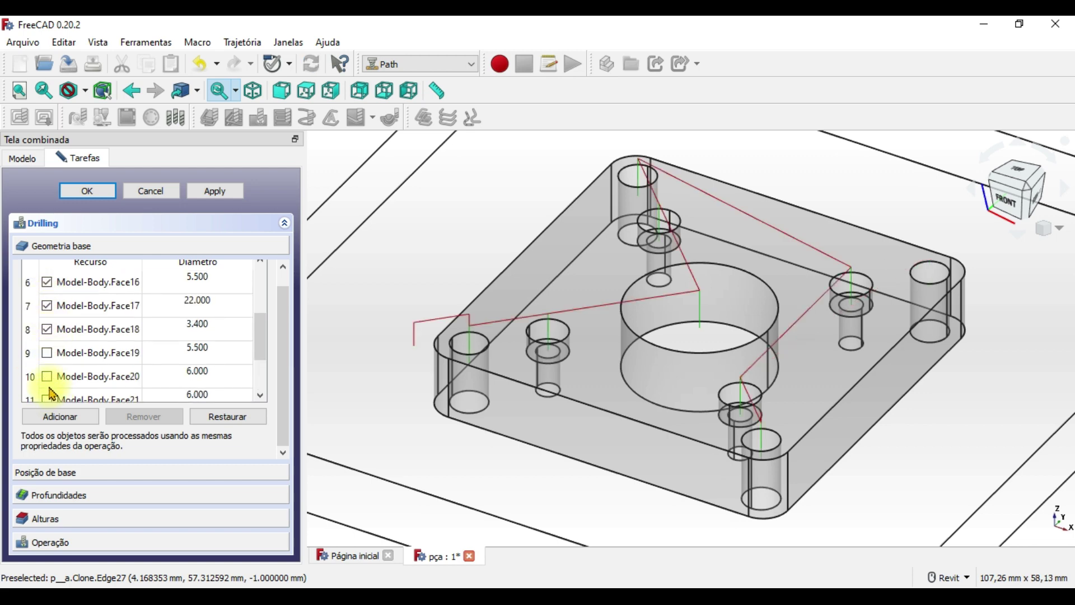
click(47, 305)
scroll(48, 313, up, 1)
scroll(54, 314, up, 1)
click(47, 329)
click(259, 395)
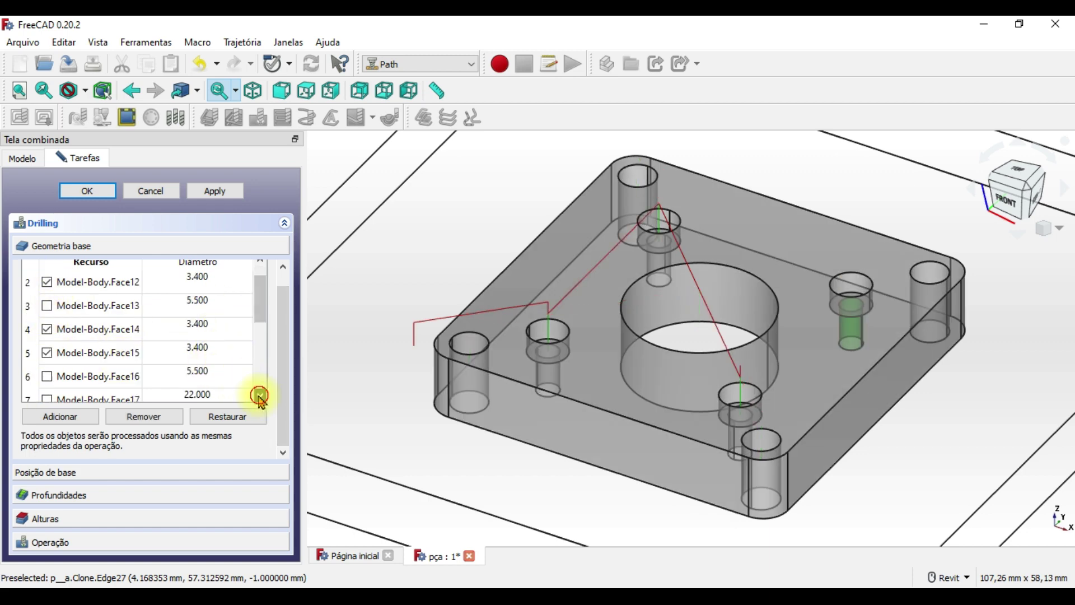
scroll(50, 380, down, 2)
click(47, 375)
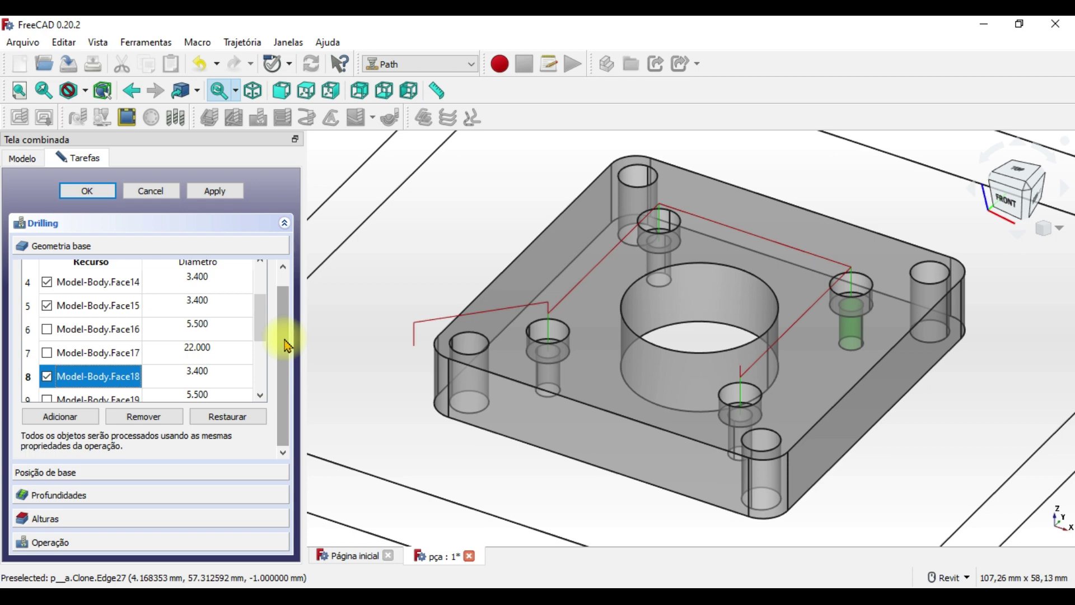
click(286, 343)
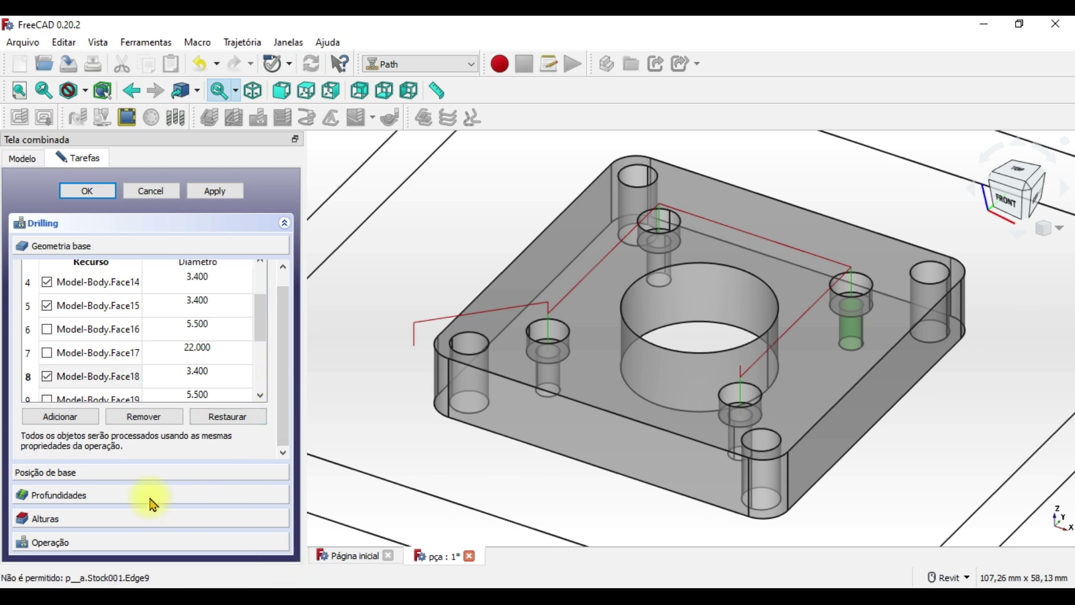
Set Profundidade final to -12 mm through its formula editor and apply it
click(153, 496)
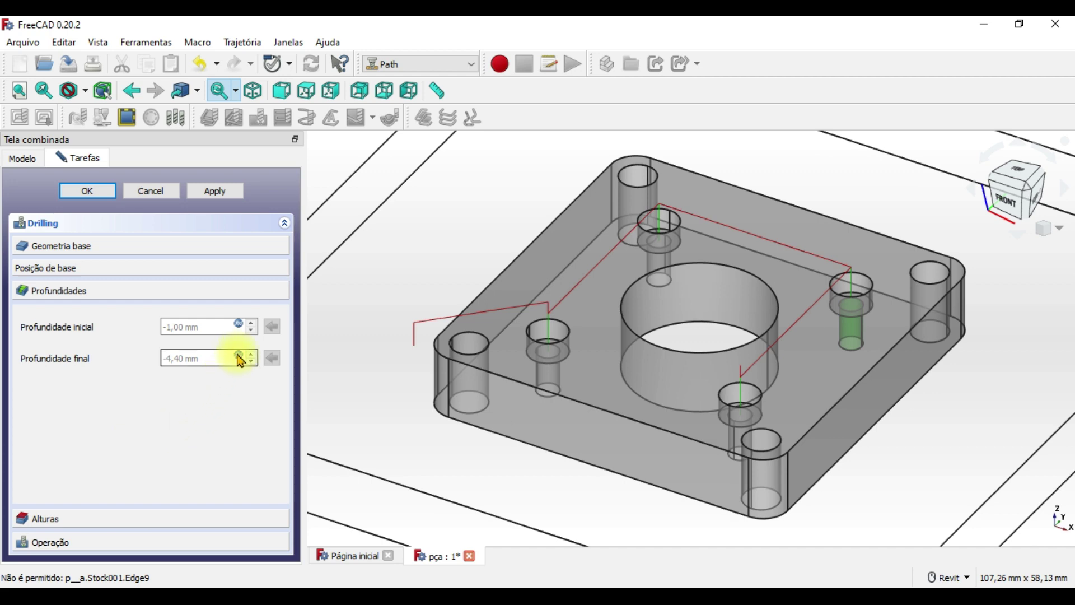
click(238, 356)
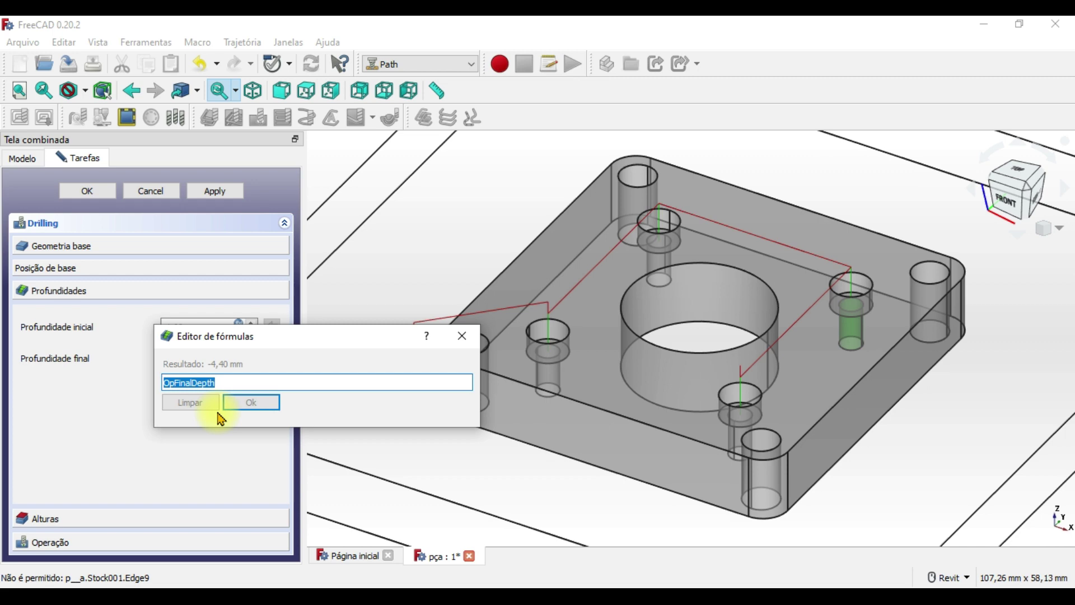
text(-12)
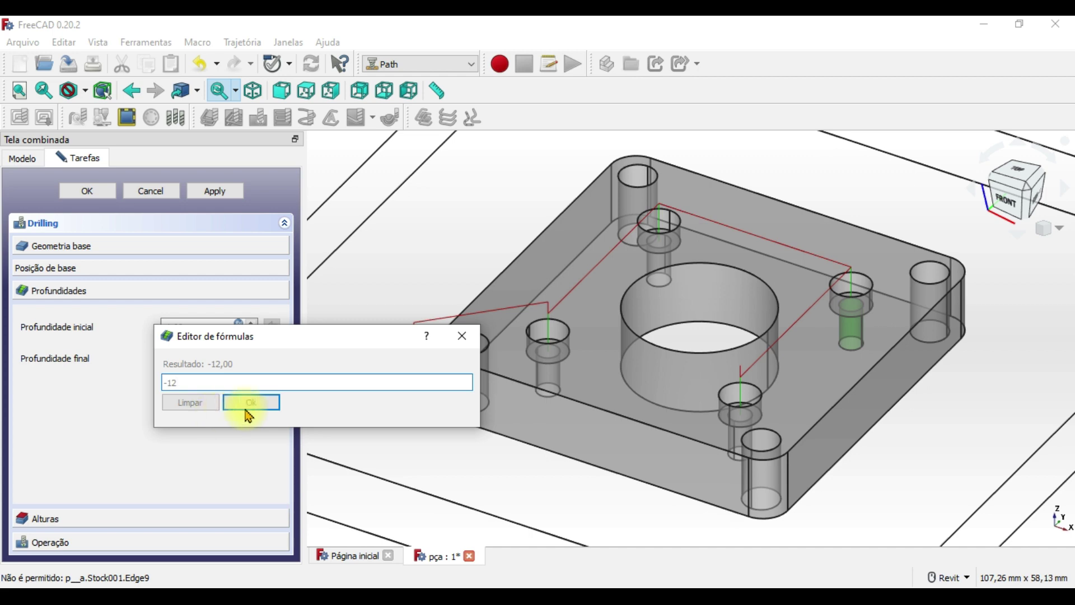
click(262, 405)
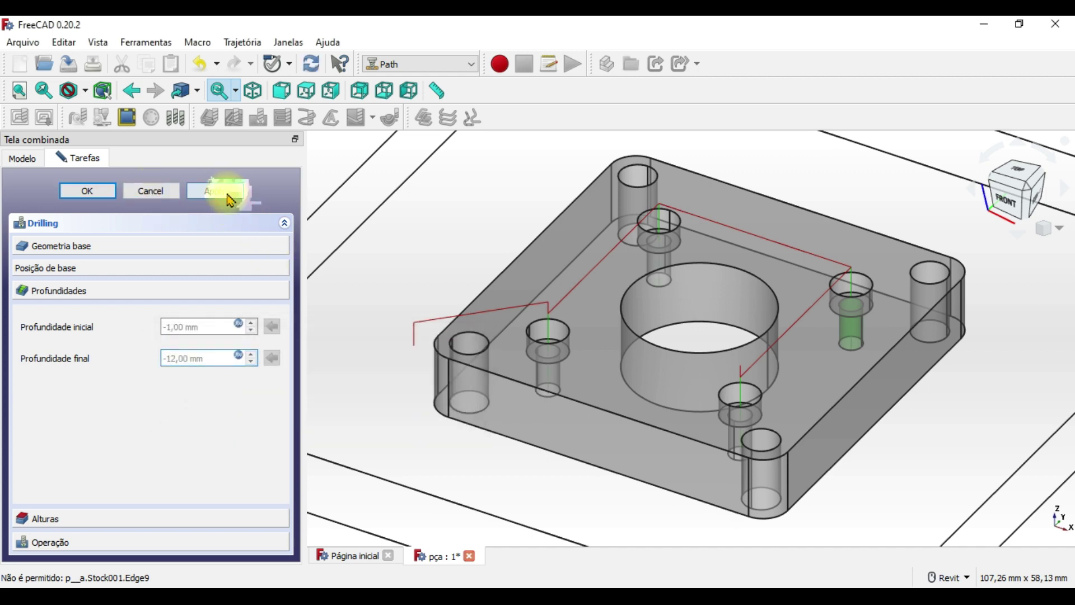
click(230, 199)
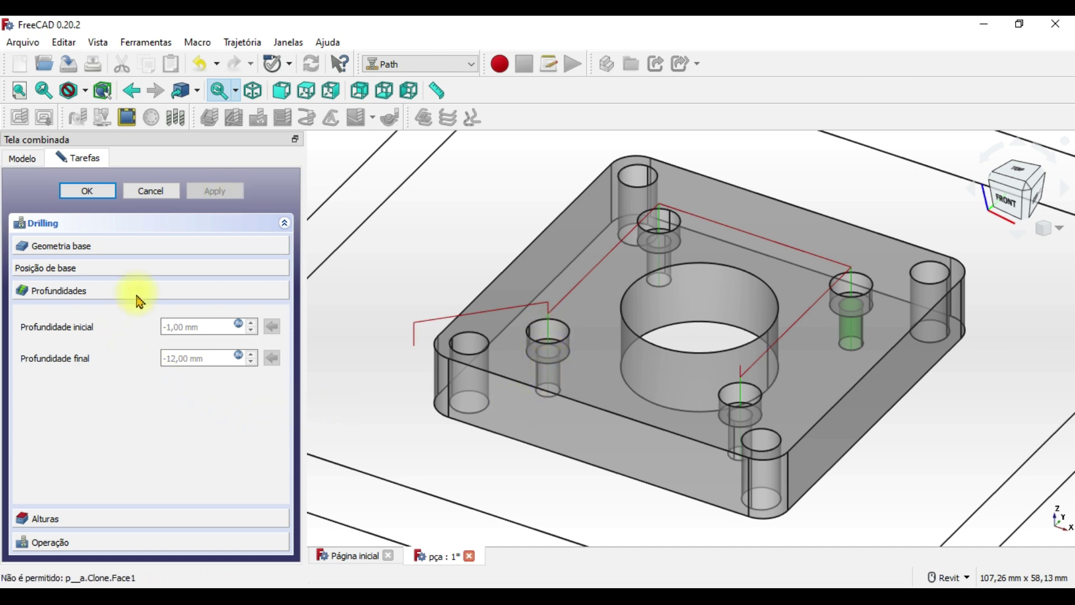
click(170, 543)
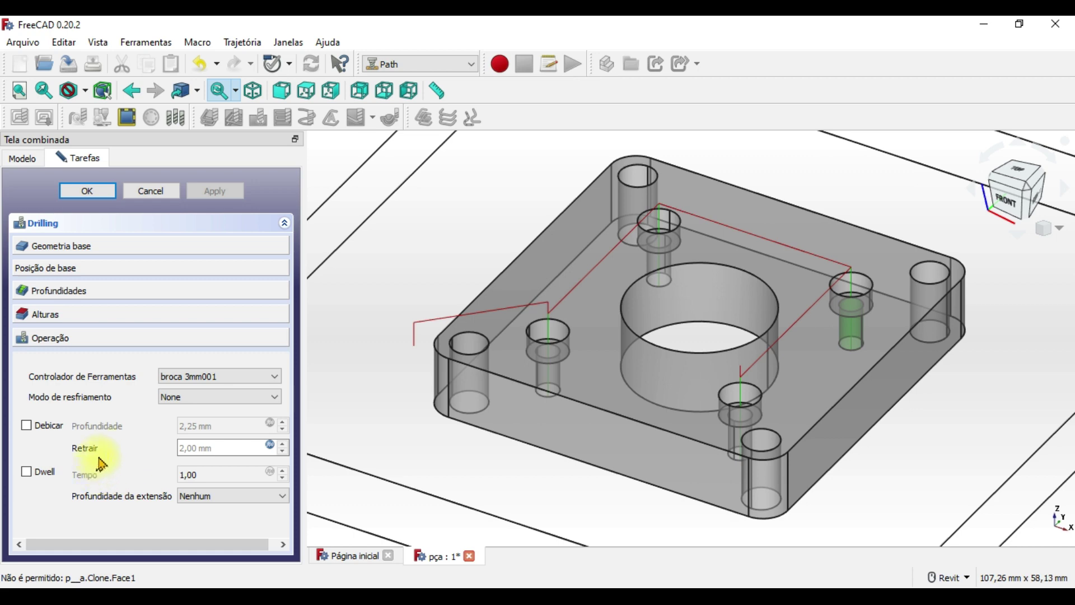
mouse_move(218, 396)
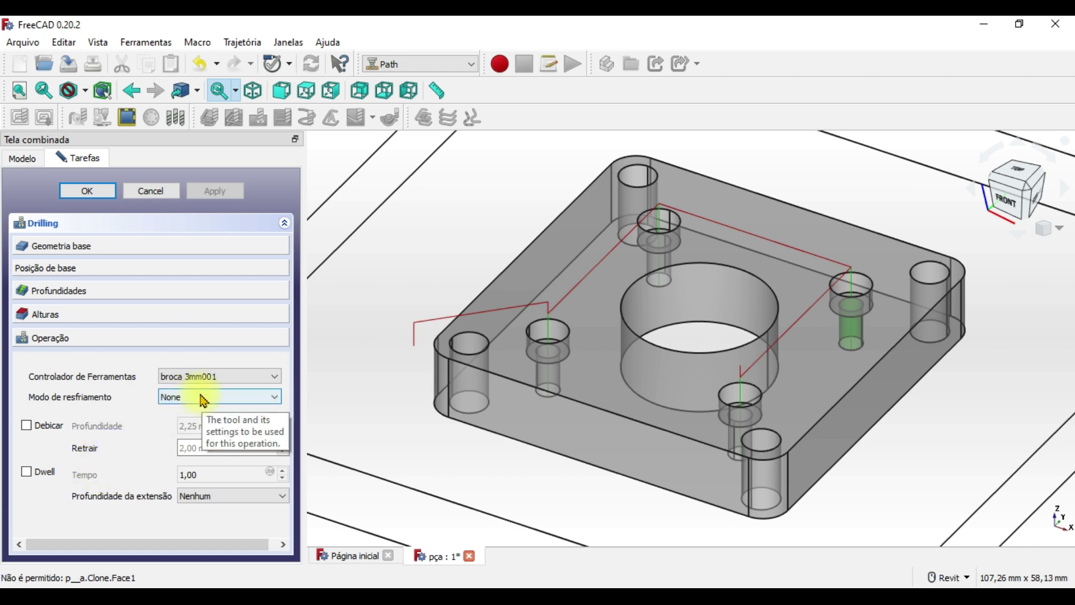
Review the coolant mode options and toggle peck drilling on, then back off
click(203, 399)
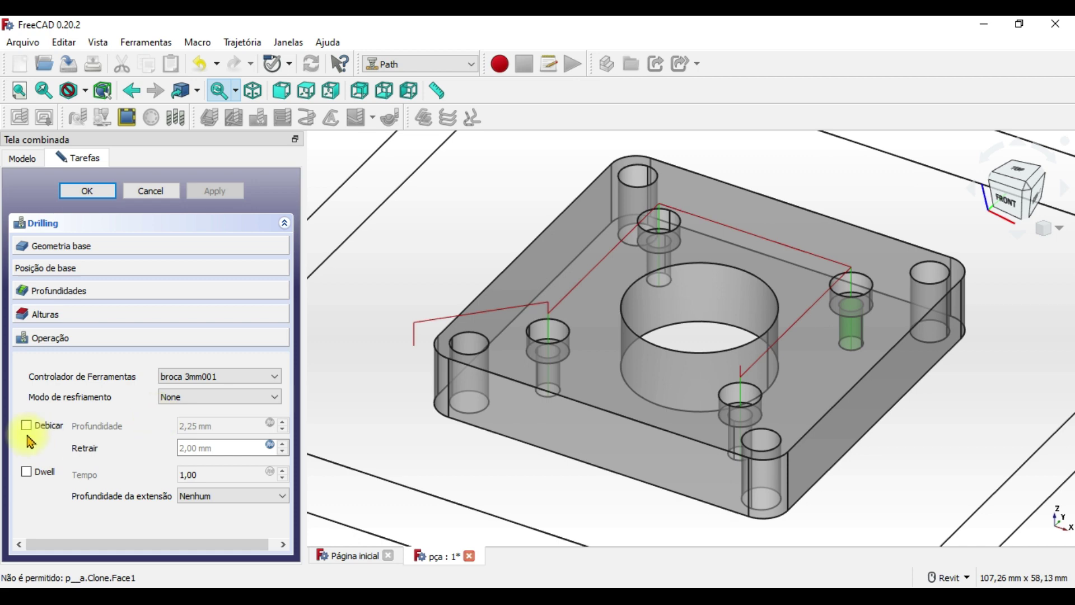
click(27, 428)
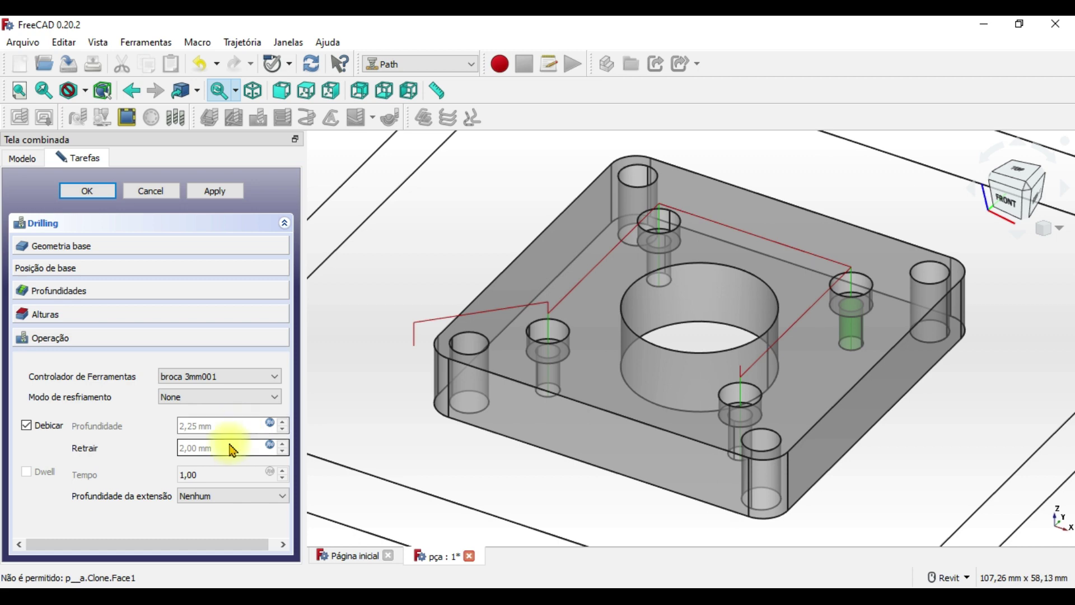
click(26, 425)
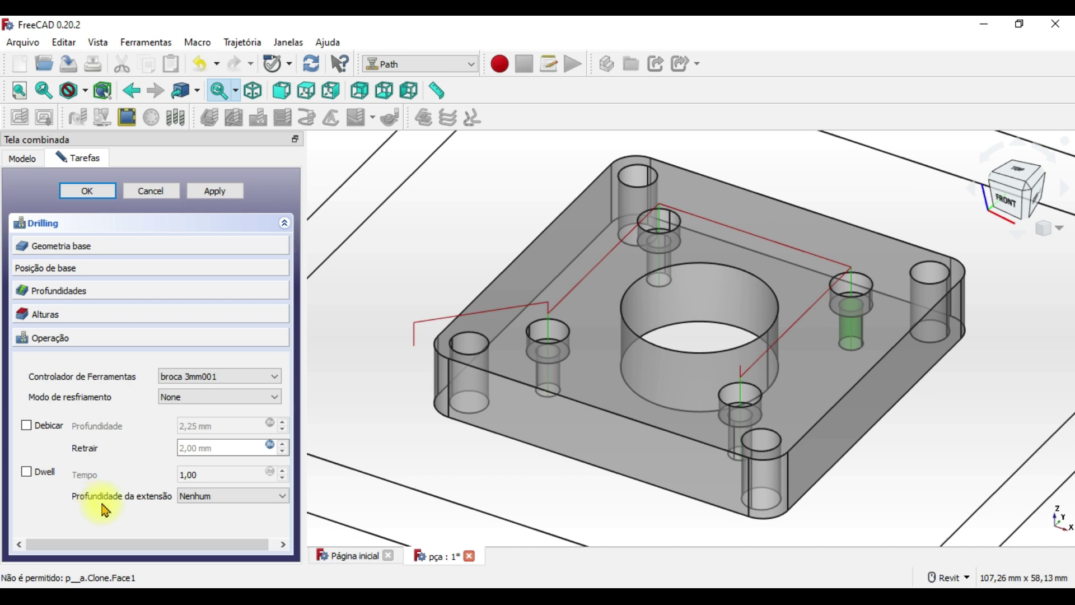
Set Profundidade da extensão to 2x Drill Tip and apply the change
click(229, 497)
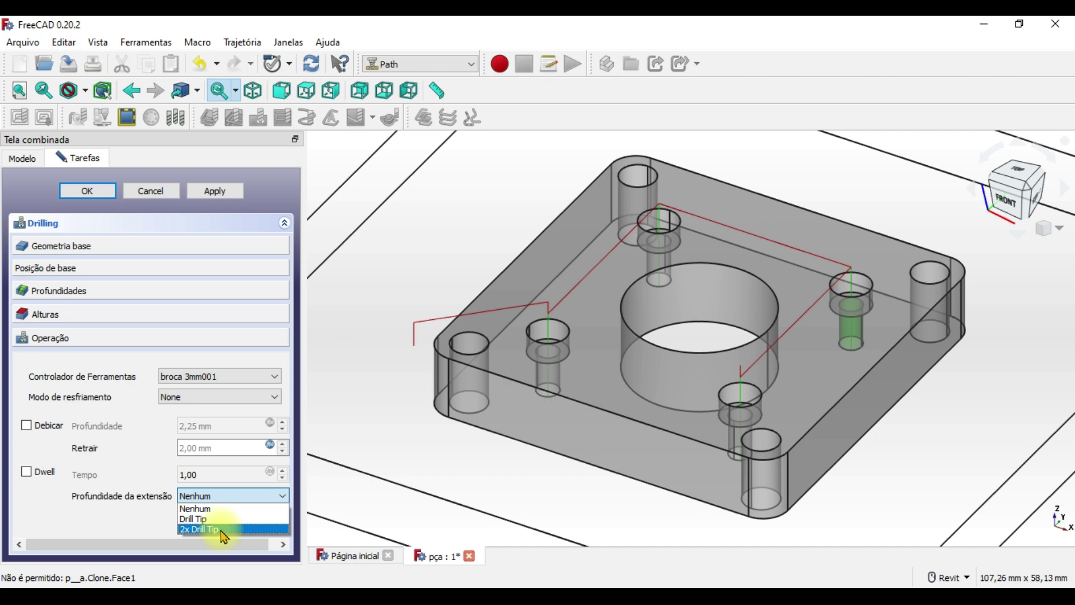
click(222, 530)
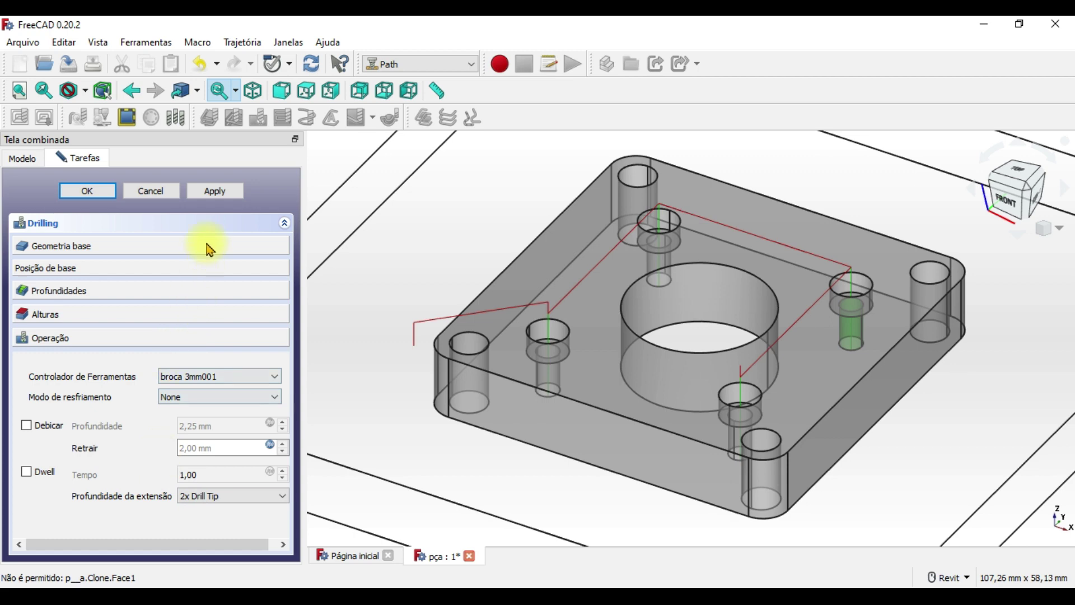
click(226, 192)
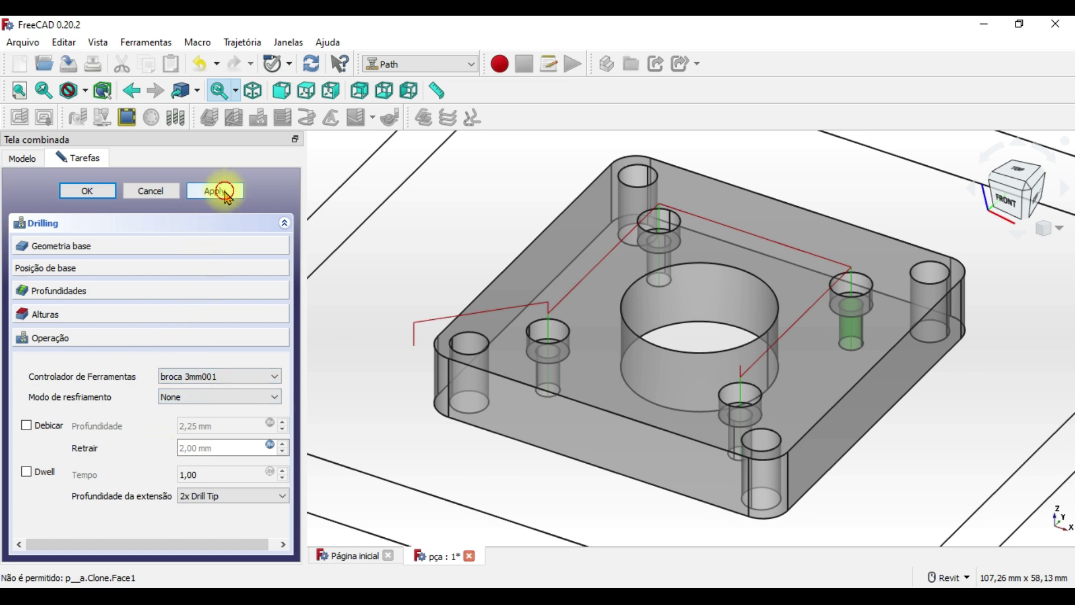
click(109, 199)
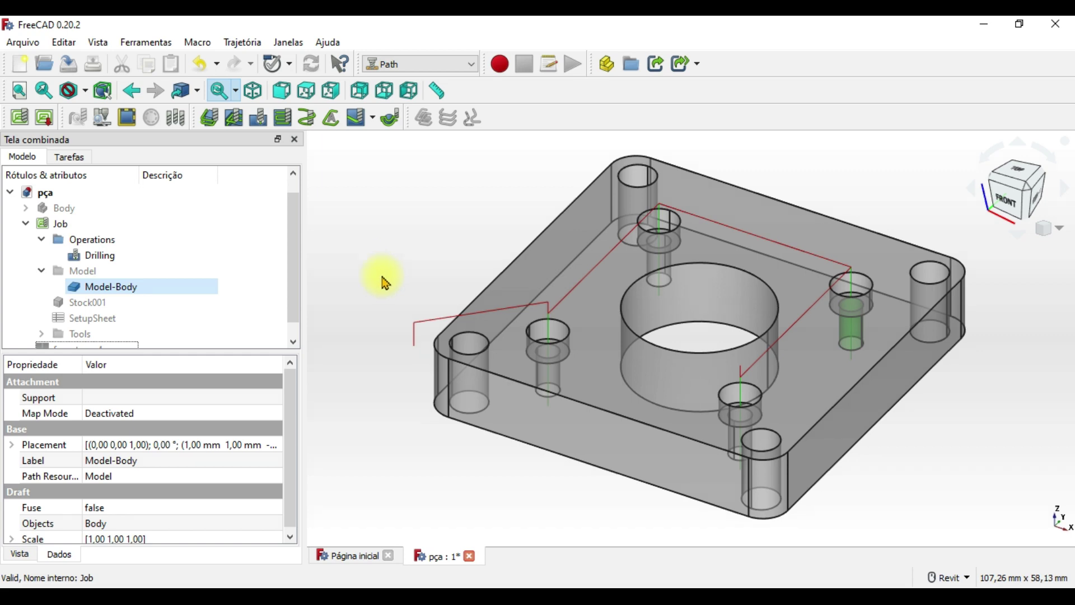
Simulate the drilling toolpath on the stock, inspect the four cut holes, then close the simulator
click(103, 117)
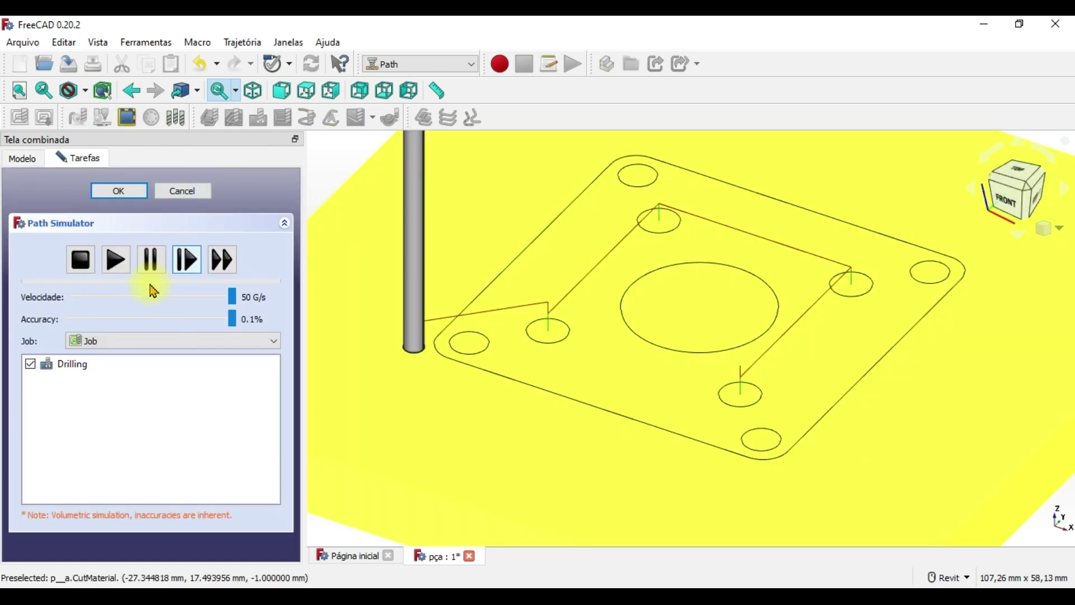
click(115, 261)
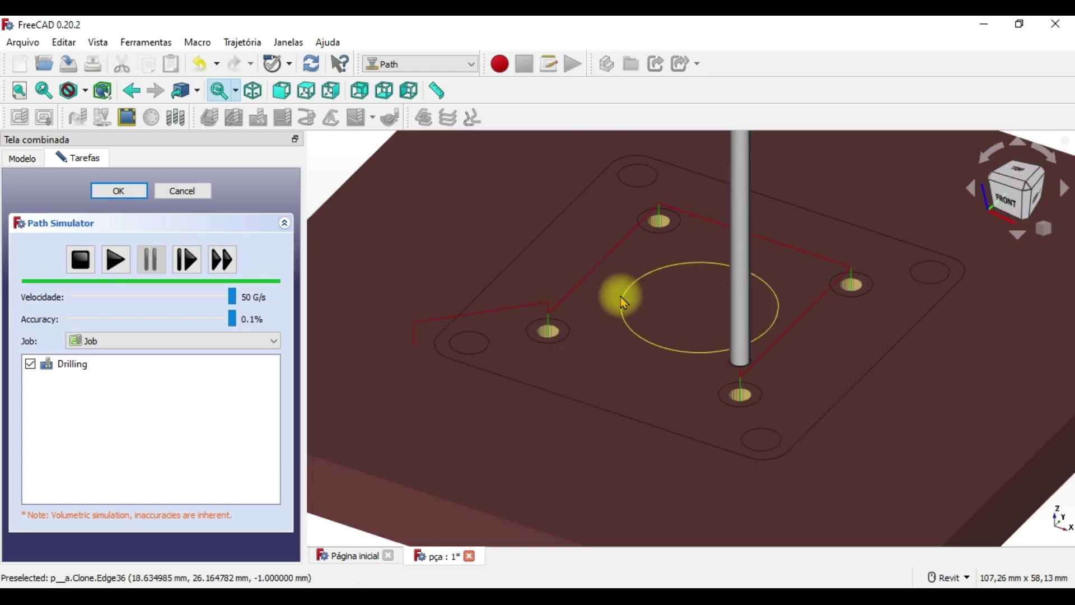
shift+middle_drag(624, 302, 622, 376)
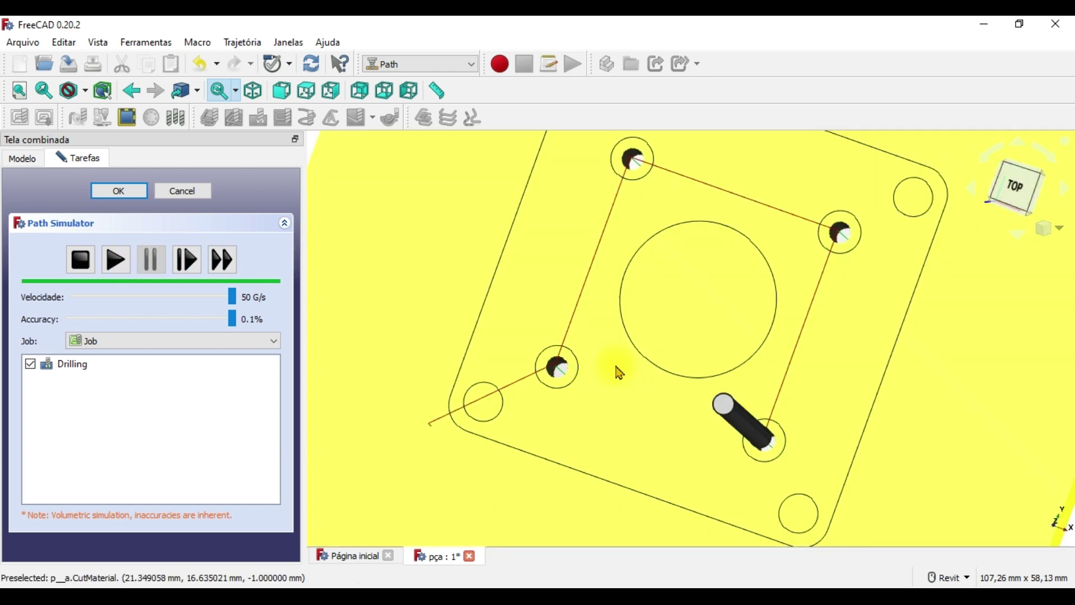
mouse_move(620, 374)
shift+middle_down()
mouse_move(599, 283)
mouse_move(605, 292)
shift+middle_up()
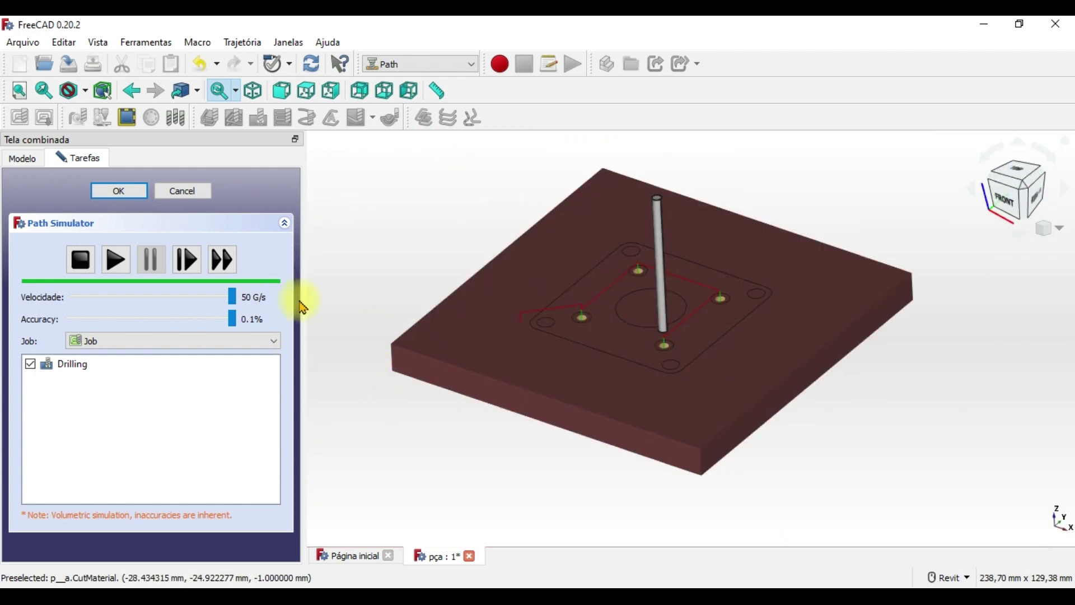
click(192, 191)
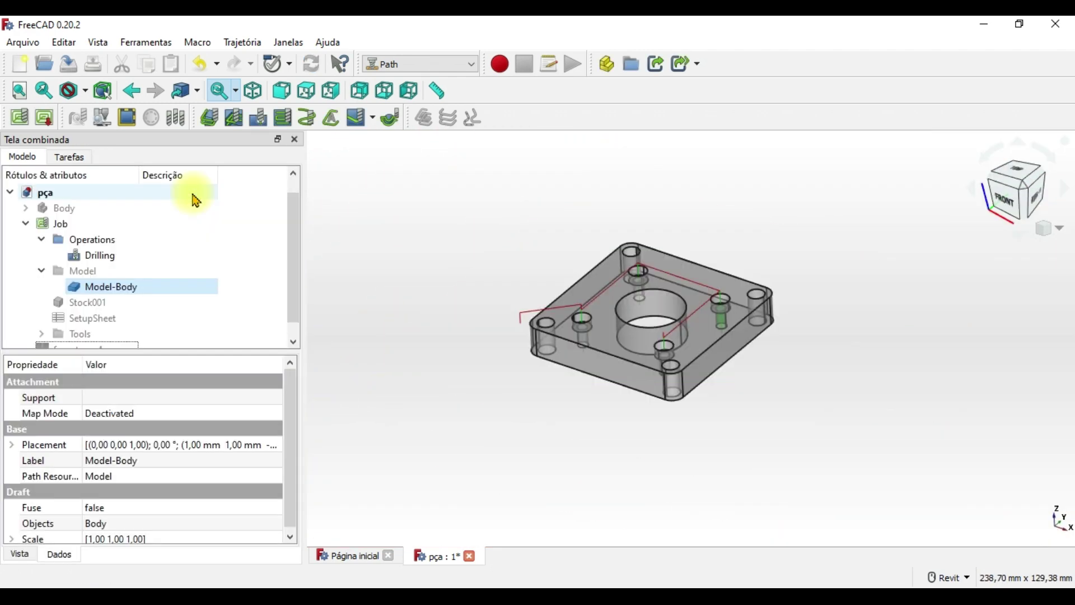